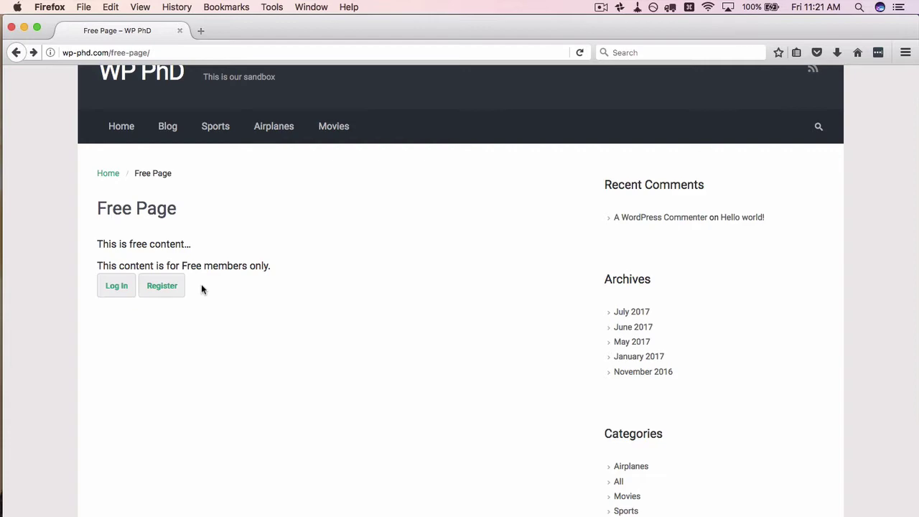
Start registration and choose the Free membership level.
click(154, 293)
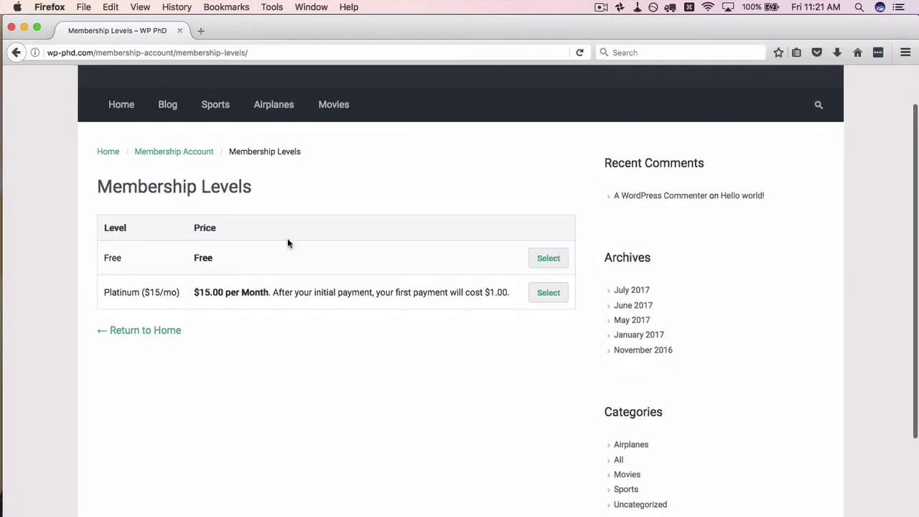
click(547, 258)
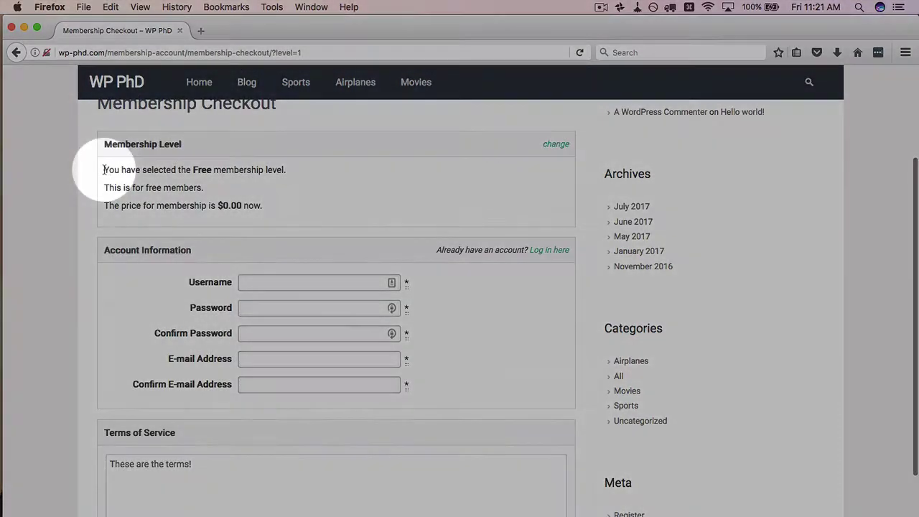
drag(107, 170, 288, 174)
drag(205, 187, 257, 209)
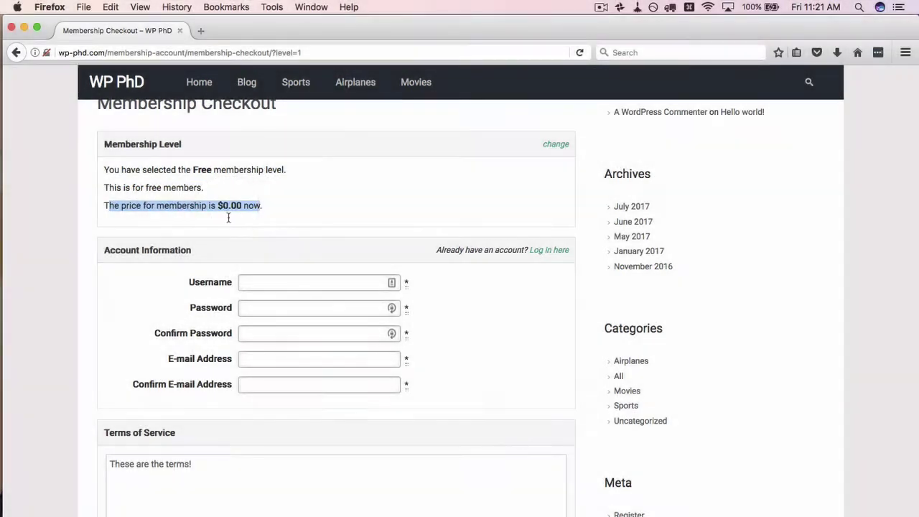
scroll(216, 287, down, 3)
Fill in the new account's username, password and e-mail, accept the terms, and submit.
click(307, 207)
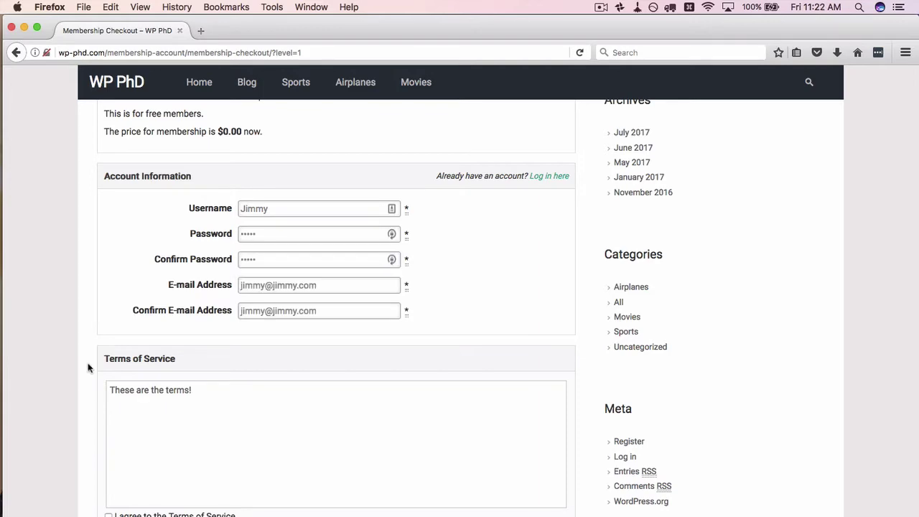
scroll(86, 364, down, 3)
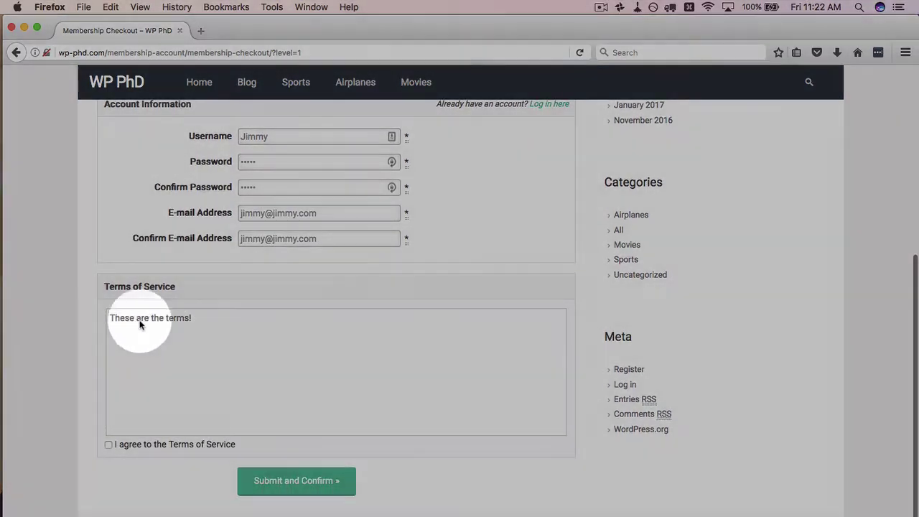
drag(193, 317, 98, 314)
click(139, 339)
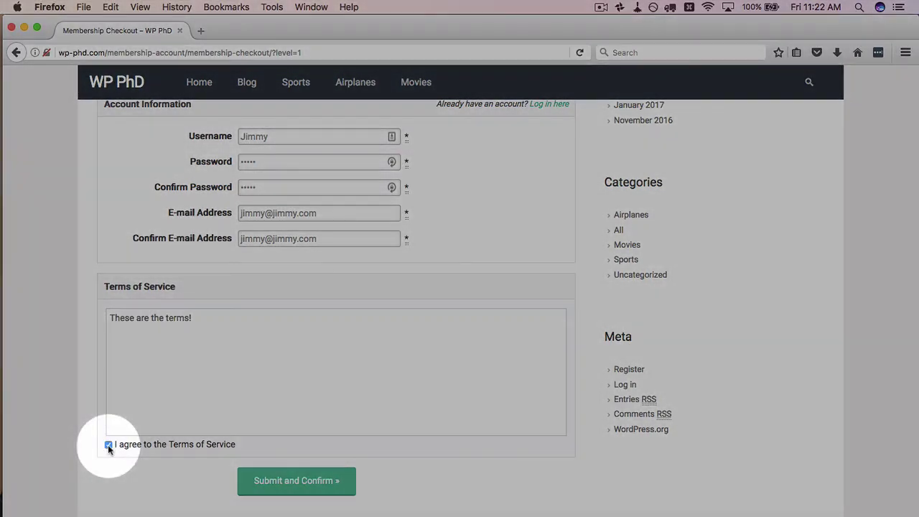
click(109, 445)
click(305, 481)
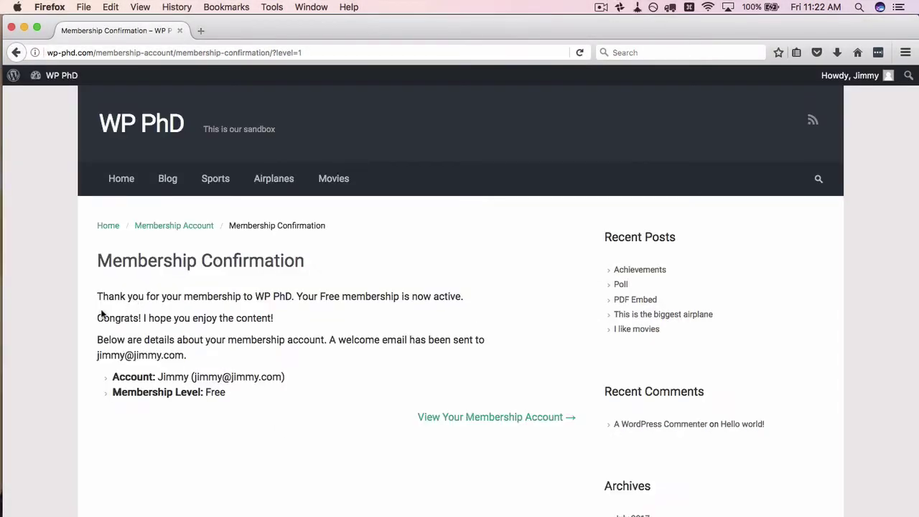
From the confirmation page, go to the new member's account page.
scroll(175, 376, down, 1)
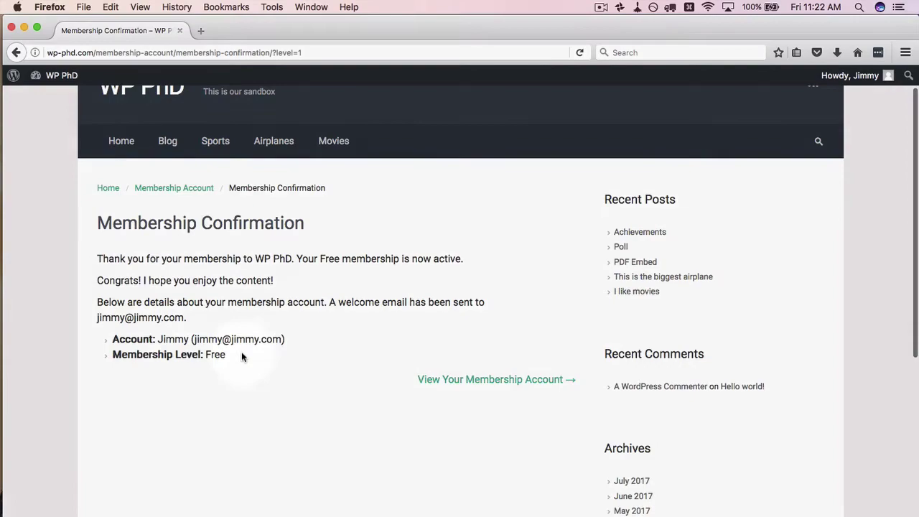
drag(242, 354, 128, 355)
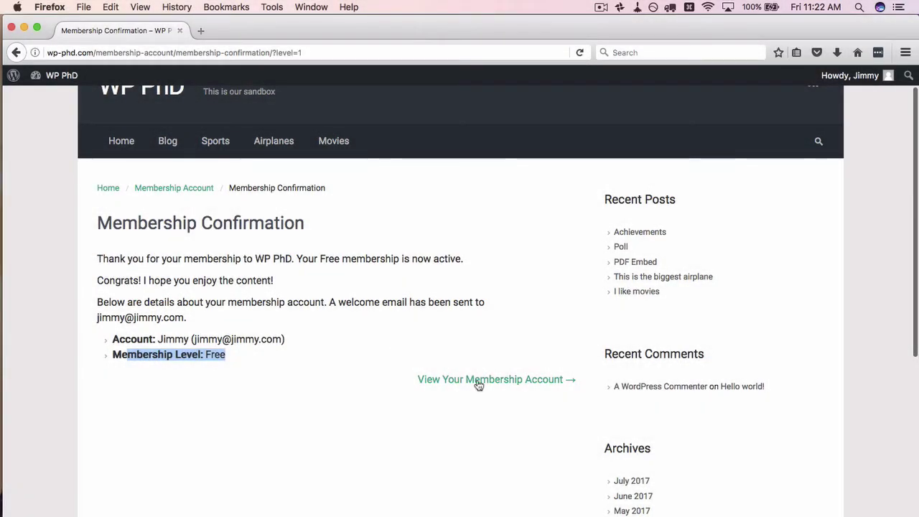
click(473, 381)
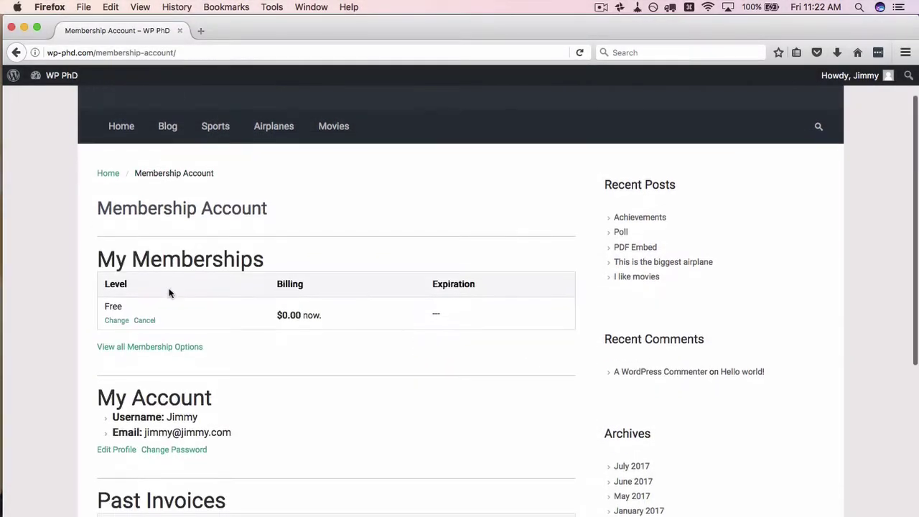
Review My Memberships, My Account and Past Invoices showing the Free level and $0.00 invoice.
scroll(169, 291, down, 3)
scroll(169, 289, up, 1)
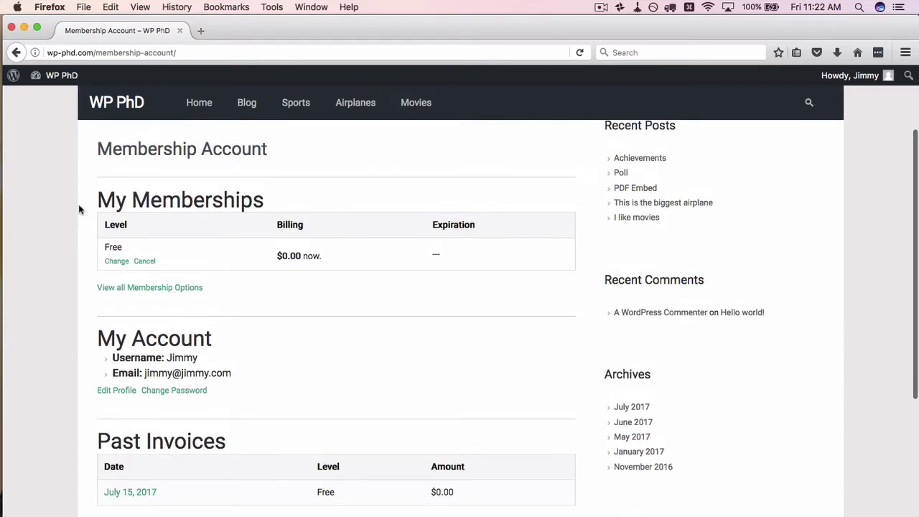
scroll(195, 285, down, 2)
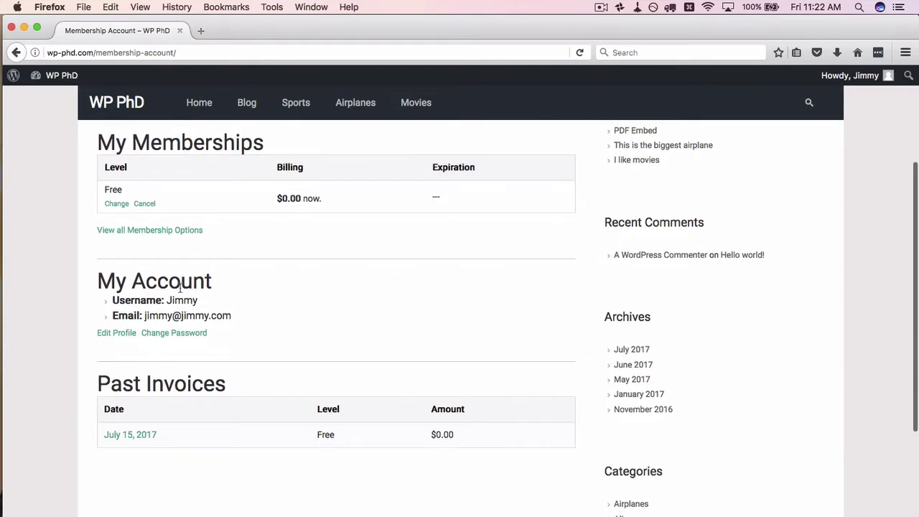
click(106, 337)
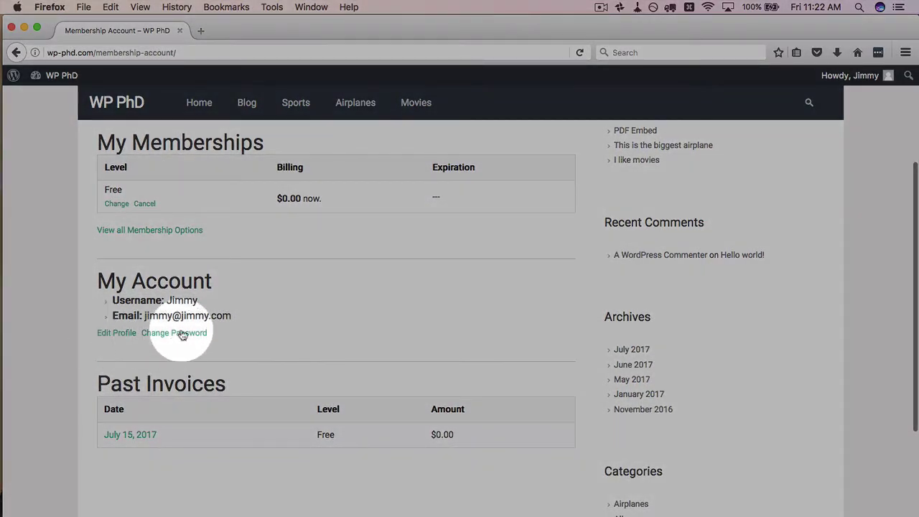
scroll(264, 327, down, 1)
scroll(215, 358, down, 1)
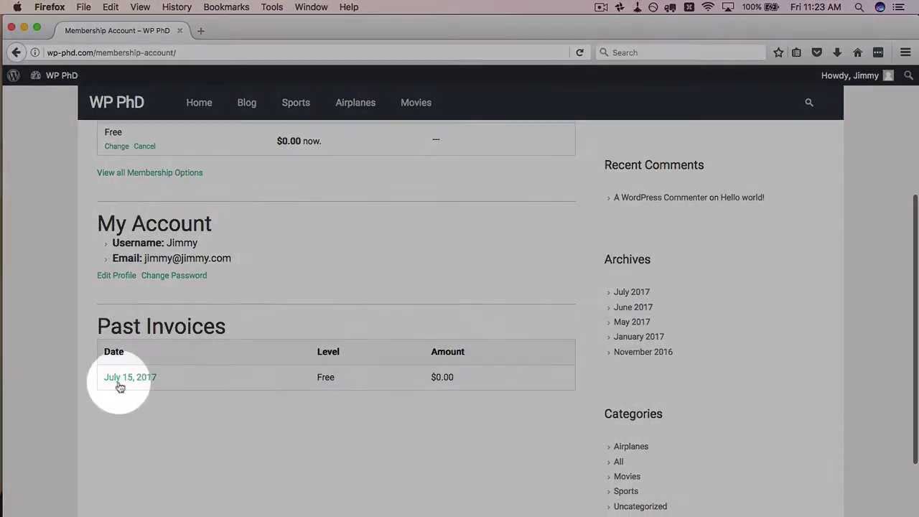
click(139, 382)
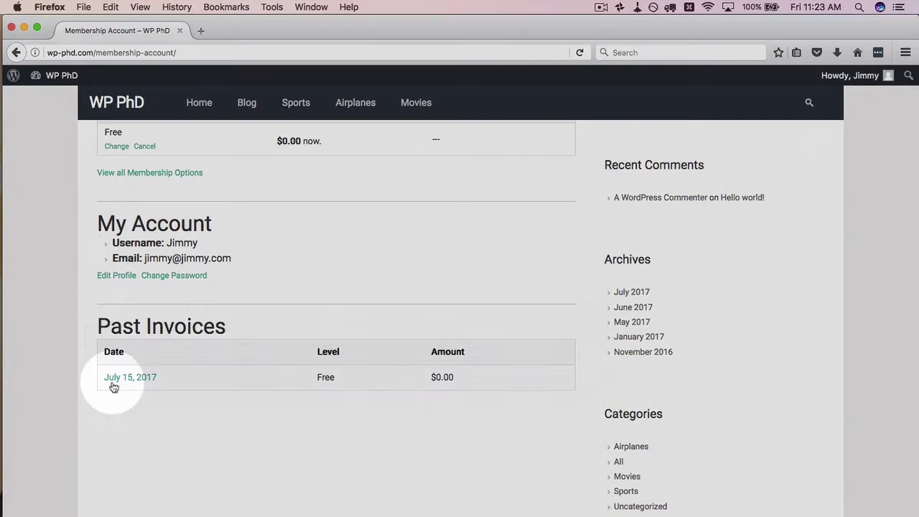
scroll(221, 301, up, 4)
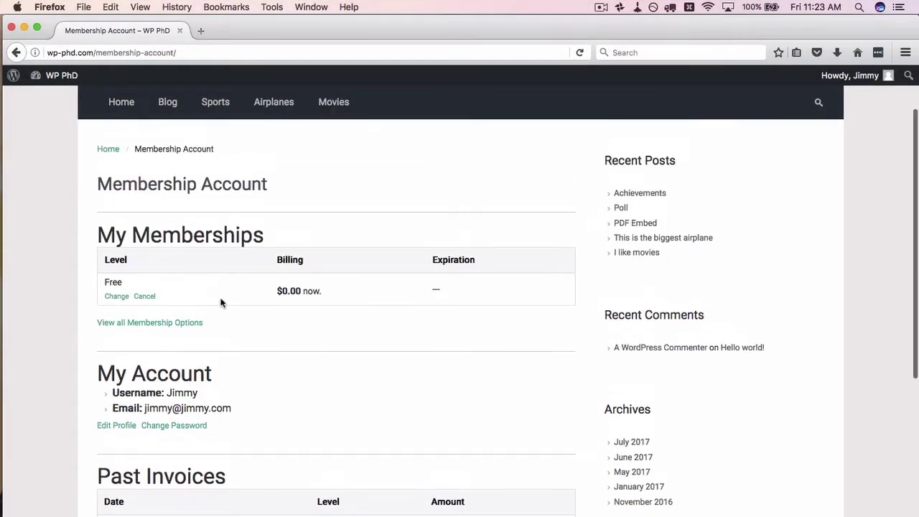
Load wp-phd.com/free-page and check its level-1-only content is visible.
click(191, 53)
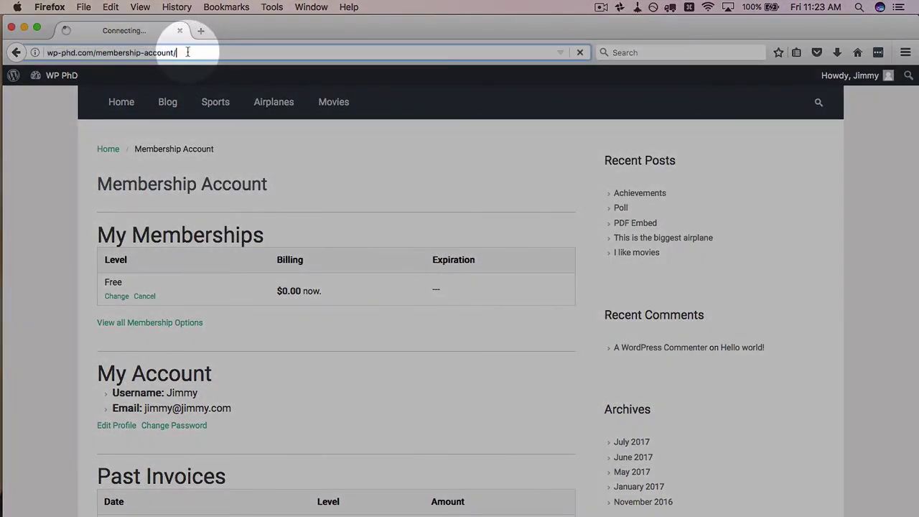
text(wp-phd.com/free0)
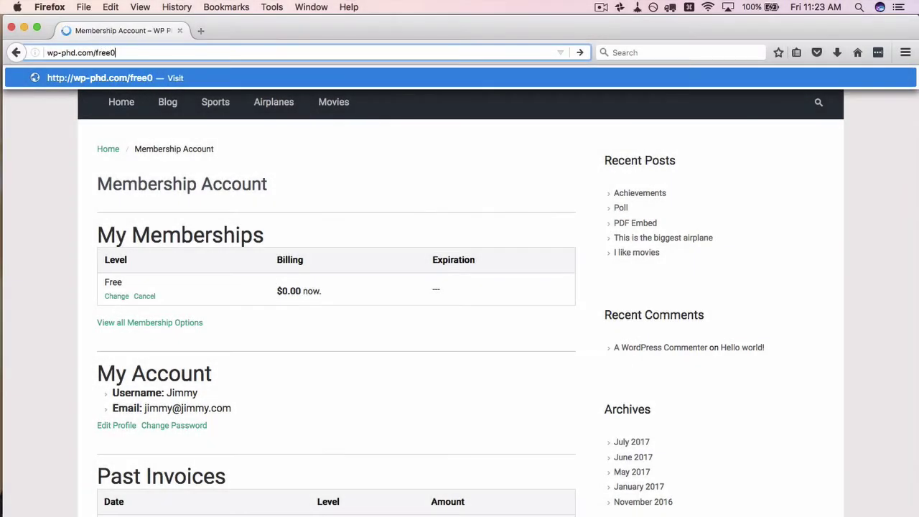
key(BackSpace)
text(-page)
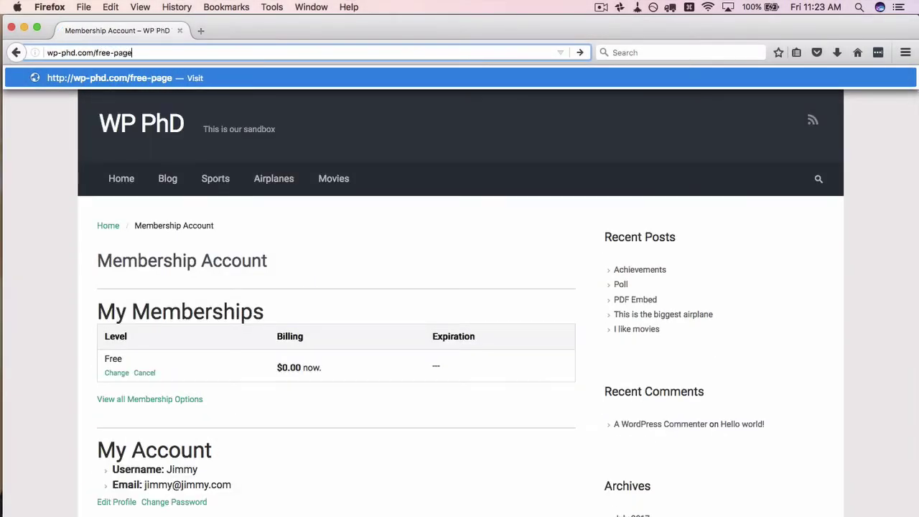
key(Return)
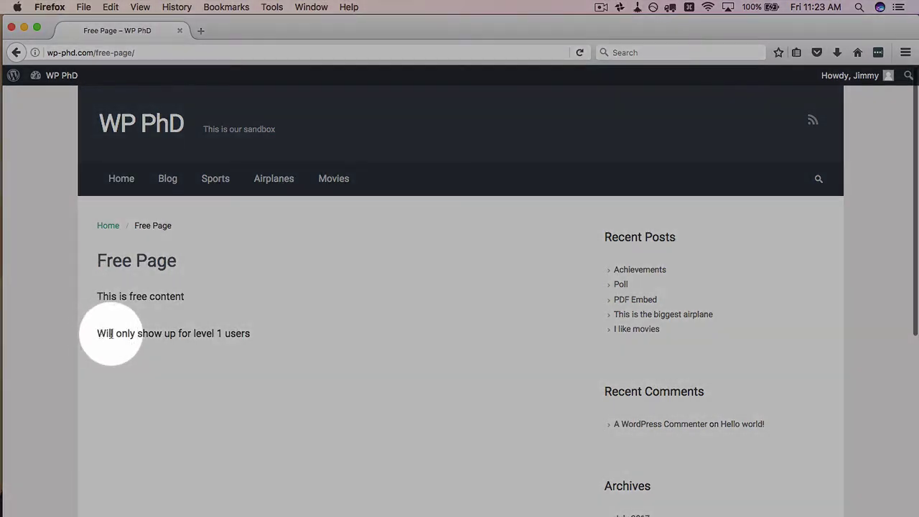
drag(101, 334, 193, 334)
click(256, 336)
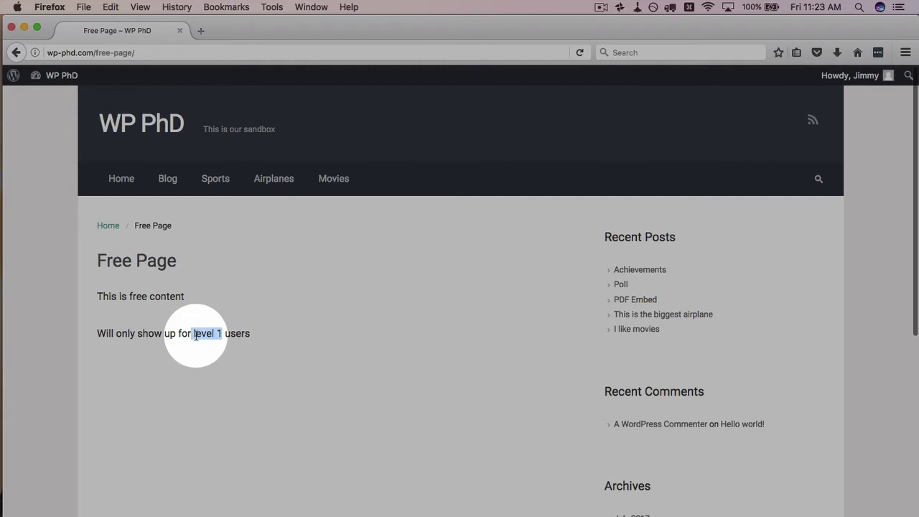
click(228, 335)
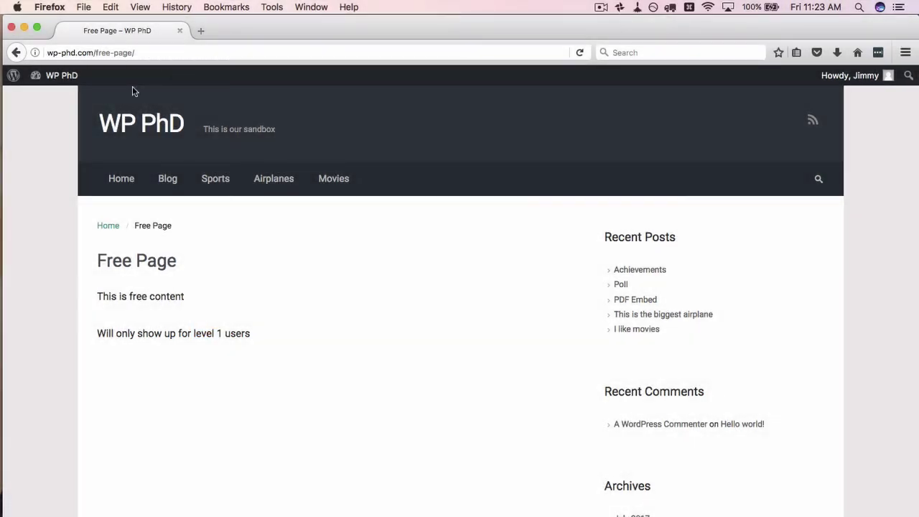
Load wp-phd.com/platinum-page and confirm no member content appears.
double_click(105, 53)
text(platimum)
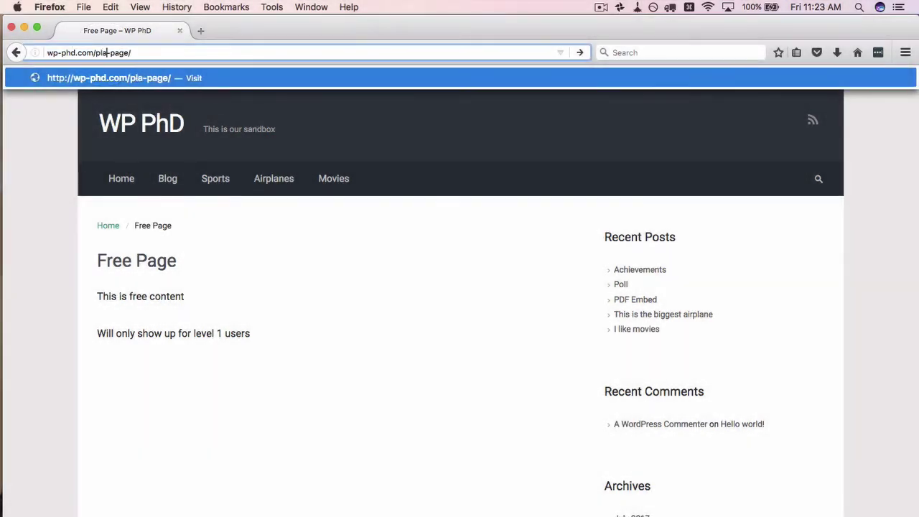
key(BackSpace)
key(BackSpace)
key(BackSpace)
text(num)
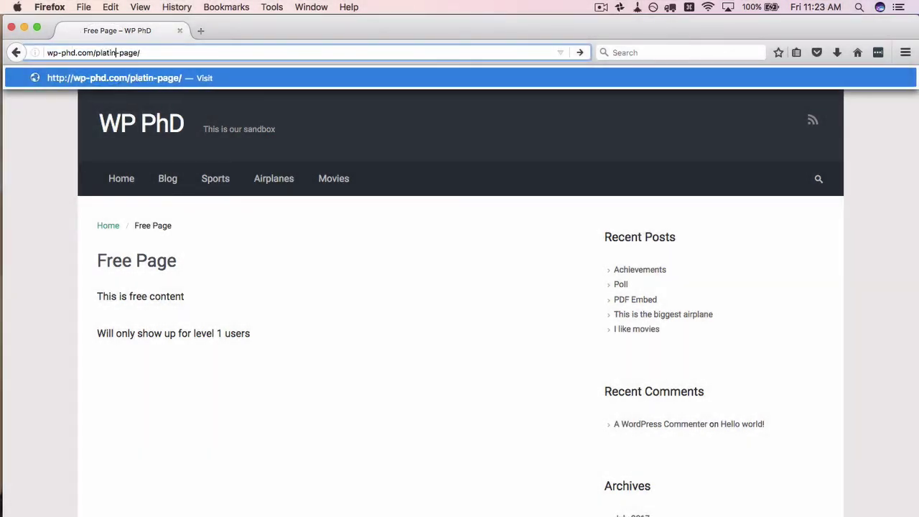
key(Return)
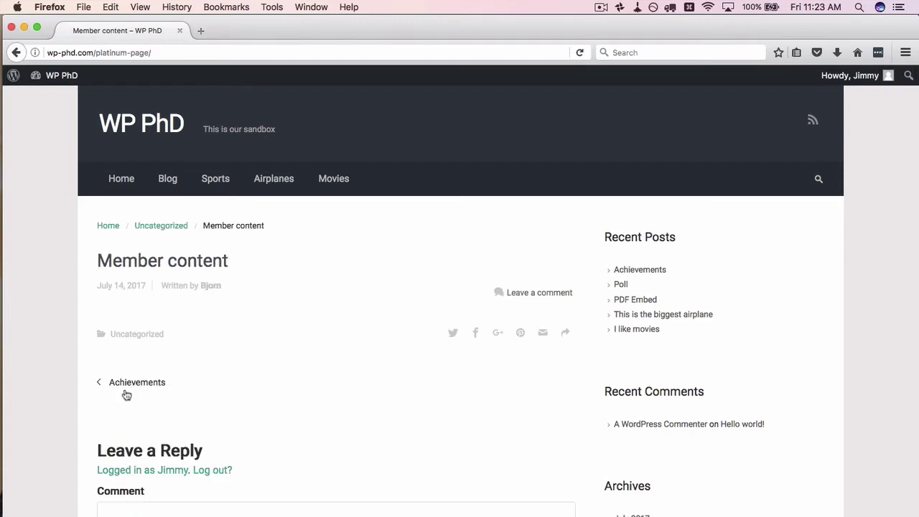
scroll(79, 365, down, 2)
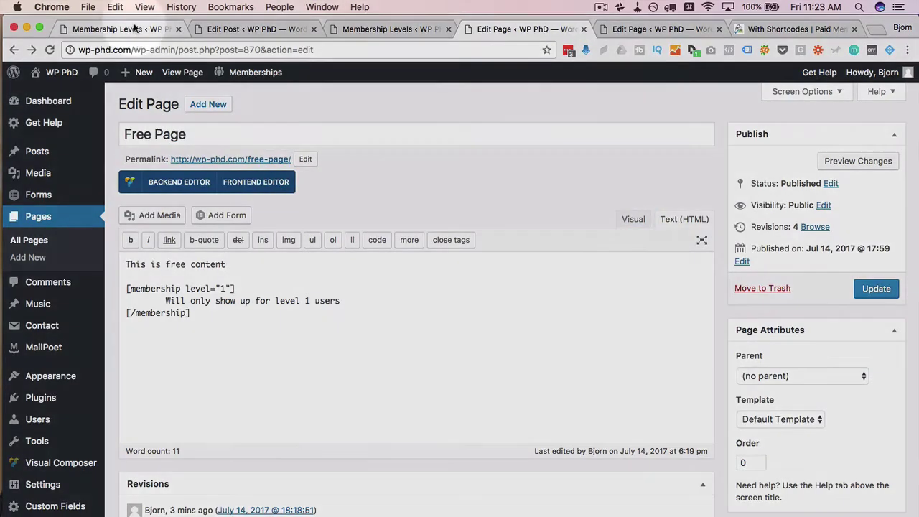
Require Platinum ($15/mo) membership on the Member content post and update it.
click(237, 29)
drag(195, 302, 110, 273)
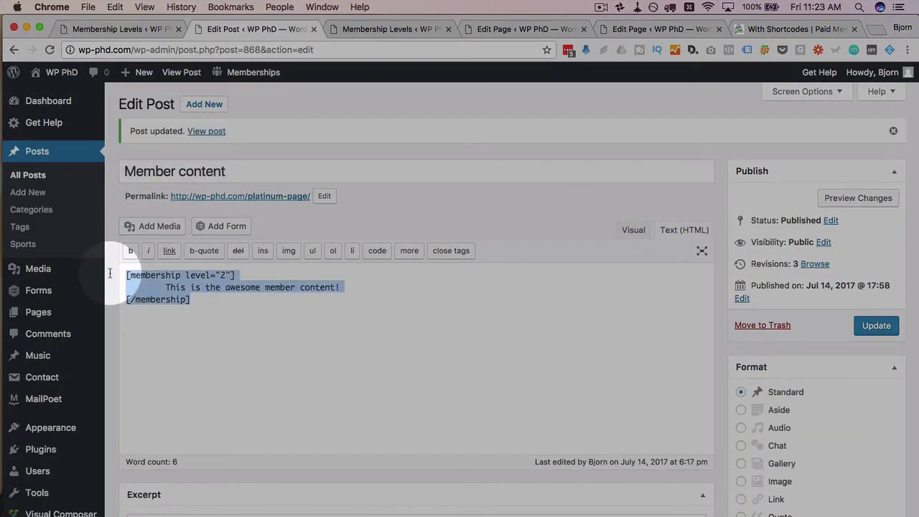
scroll(714, 287, down, 15)
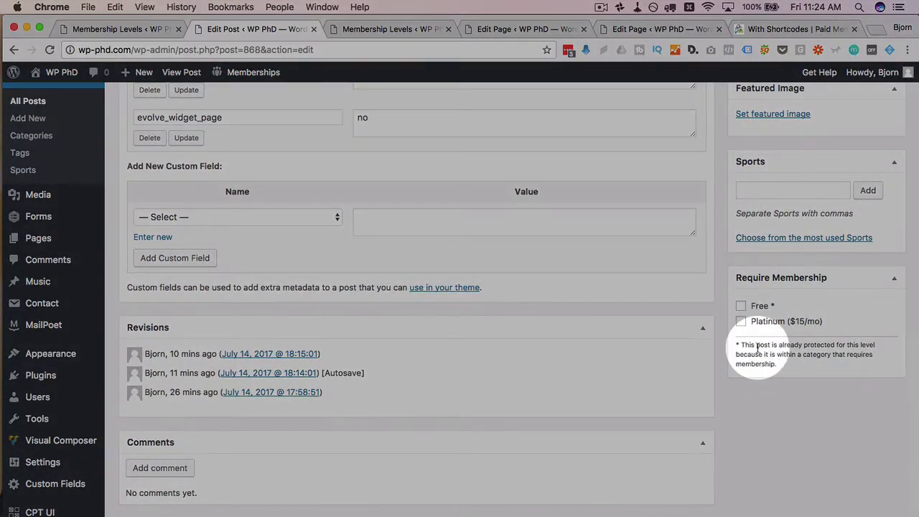
drag(777, 363, 735, 348)
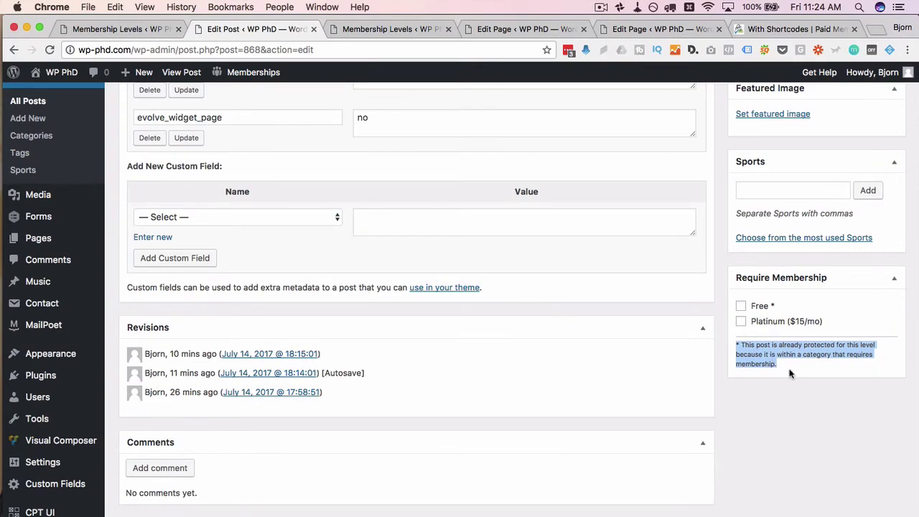
scroll(742, 321, up, 8)
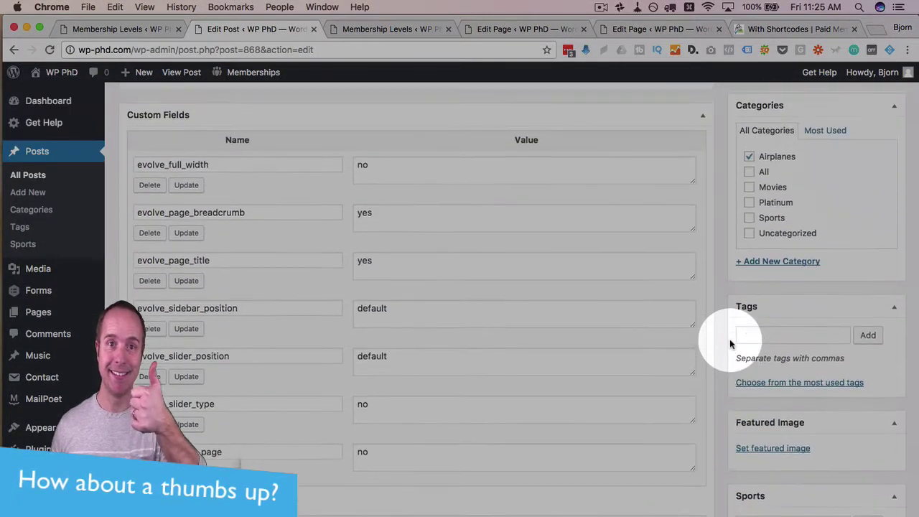
scroll(721, 291, down, 8)
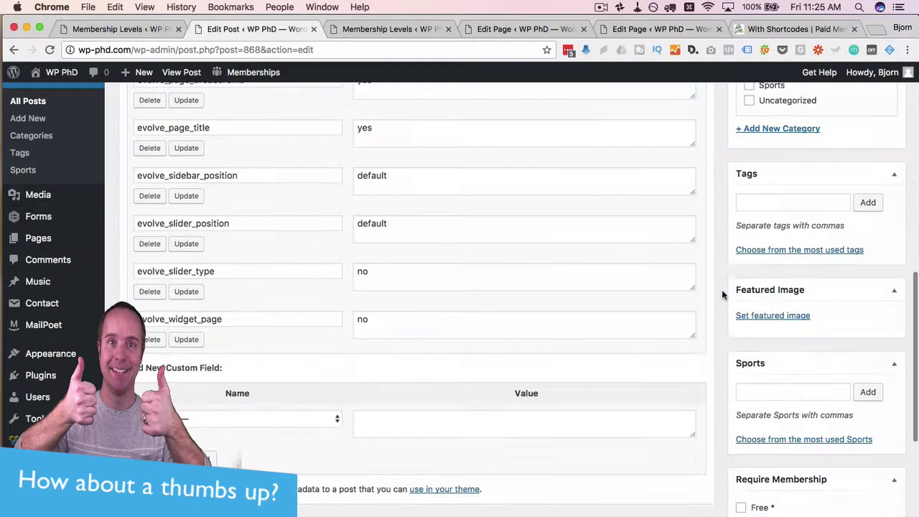
click(740, 190)
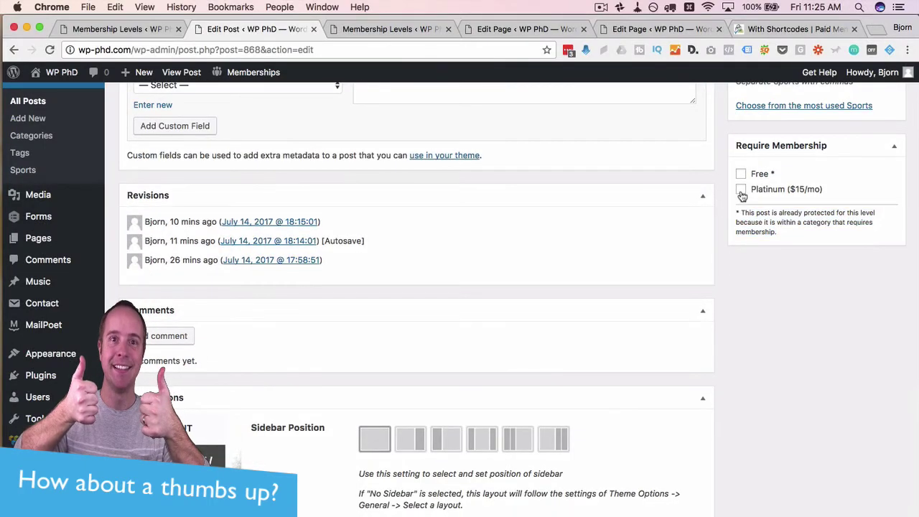
scroll(722, 253, up, 10)
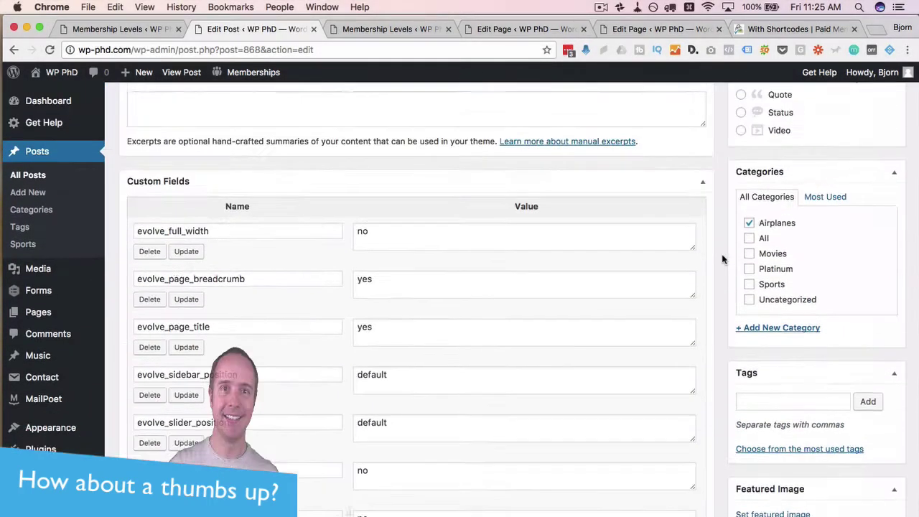
click(873, 237)
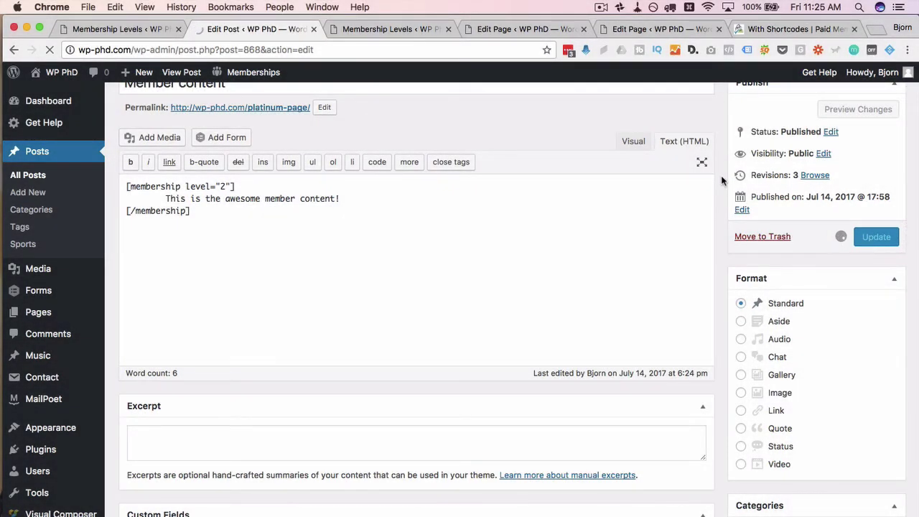
Reload Member content in the free member's browser to see the Platinum-only notice.
key(super+Tab)
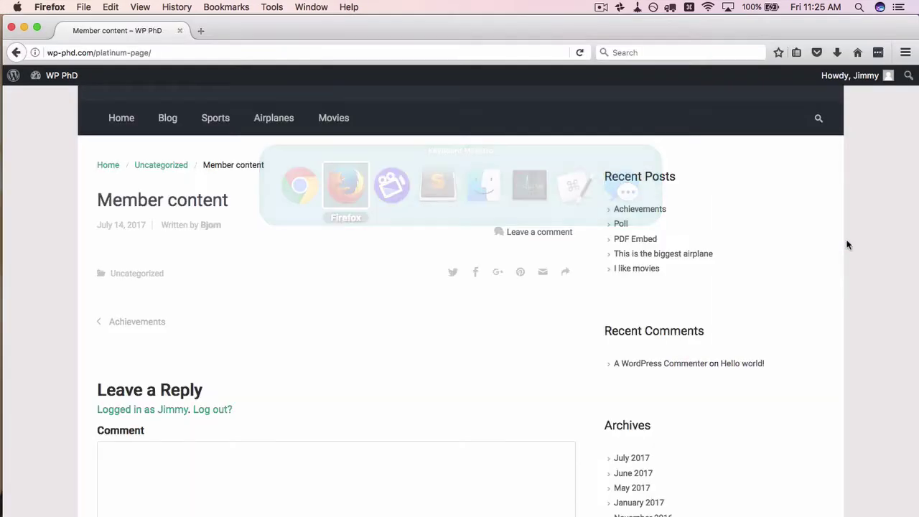
key(super+r)
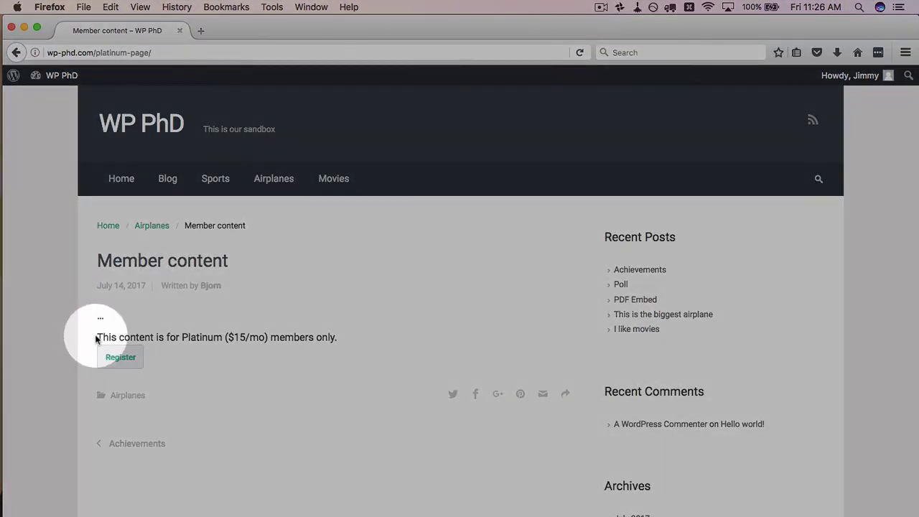
drag(98, 337, 339, 337)
click(310, 341)
scroll(239, 356, down, 1)
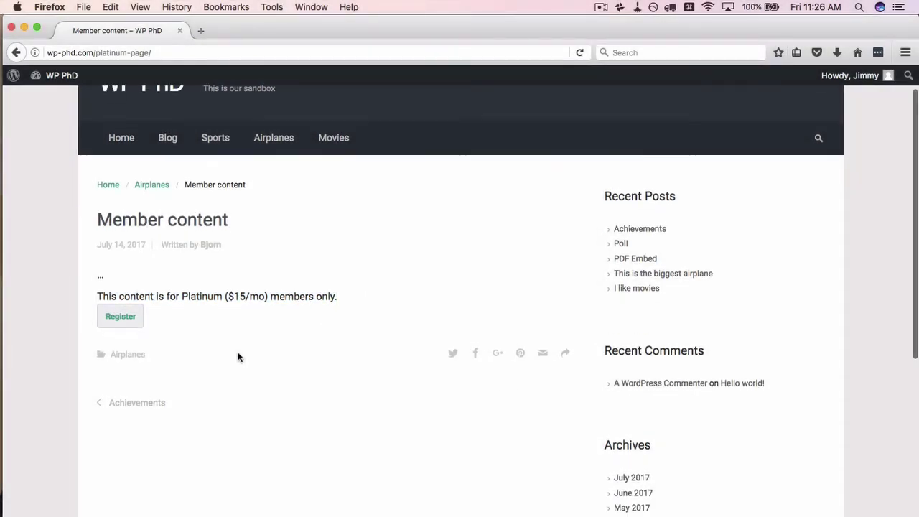
scroll(229, 345, up, 1)
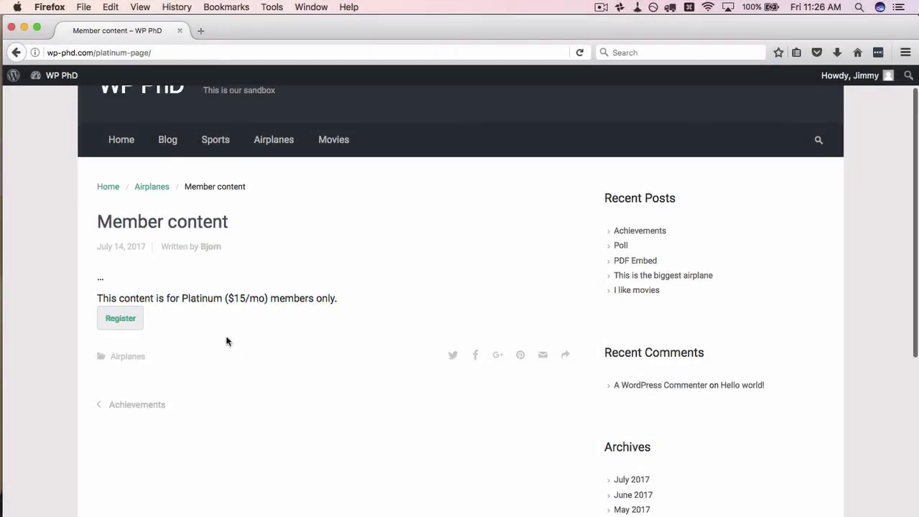
Check free-page still shows level-1 content, then return to the Platinum ($15/mo) notice.
double_click(126, 51)
text(fre)
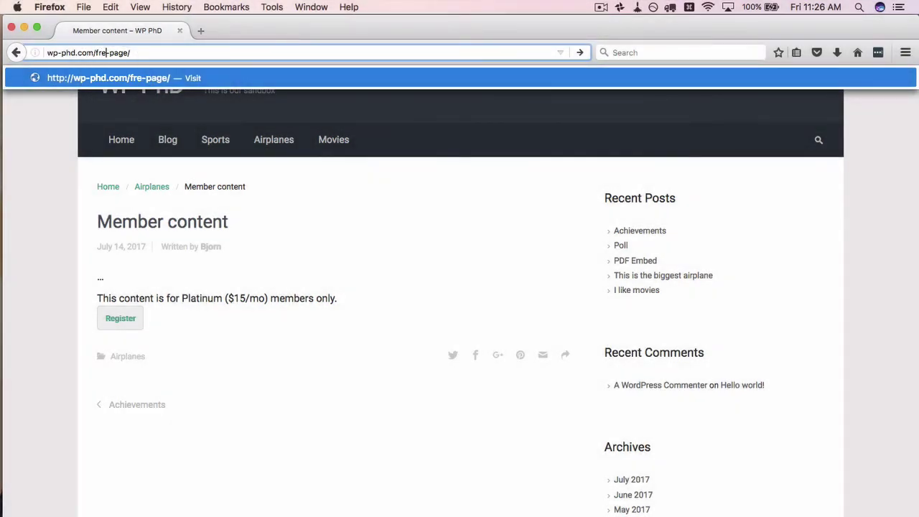
text(e)
key(Return)
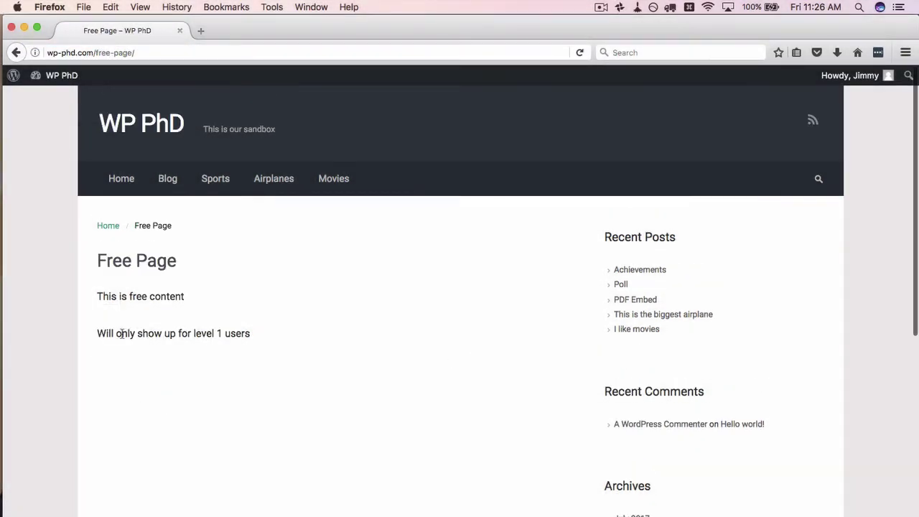
drag(97, 333, 117, 302)
click(96, 359)
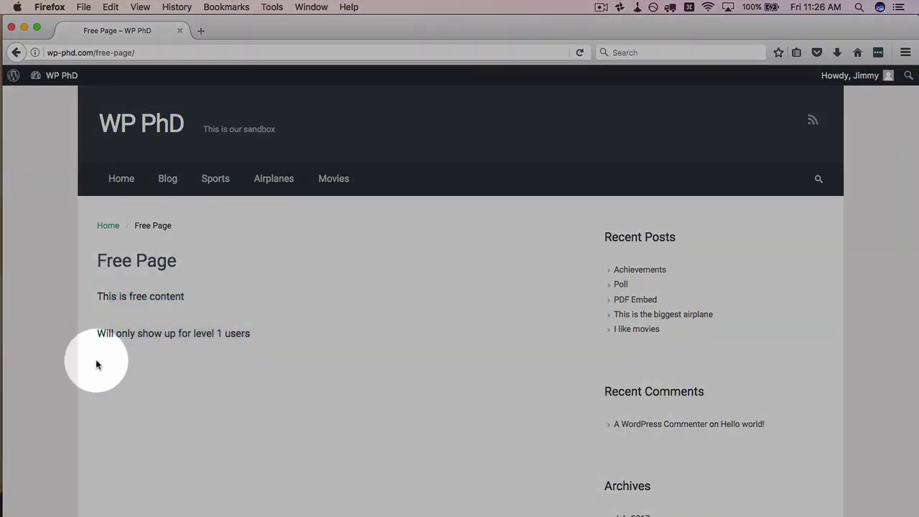
drag(106, 333, 265, 345)
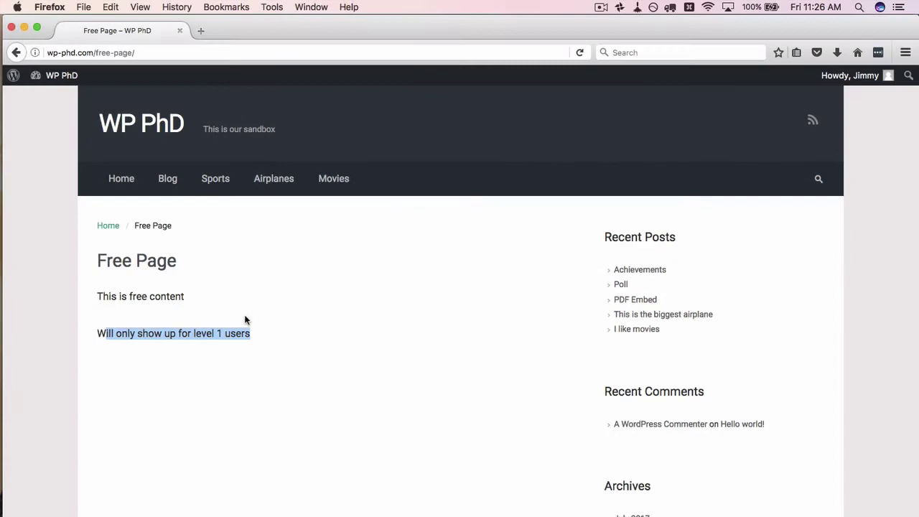
click(16, 53)
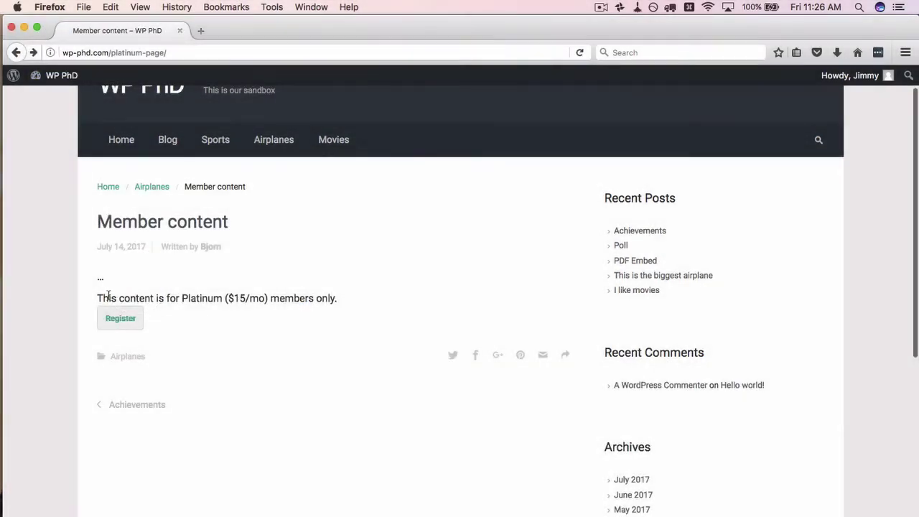
drag(107, 296, 246, 318)
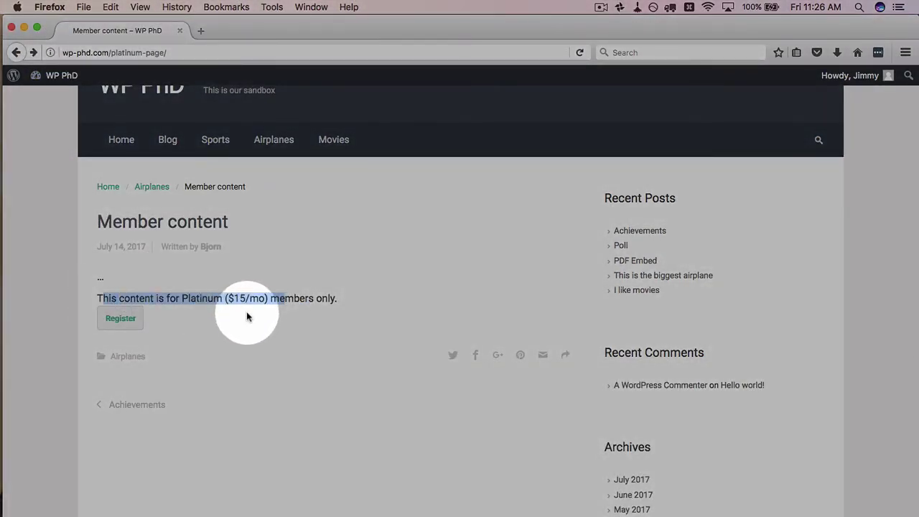
click(246, 316)
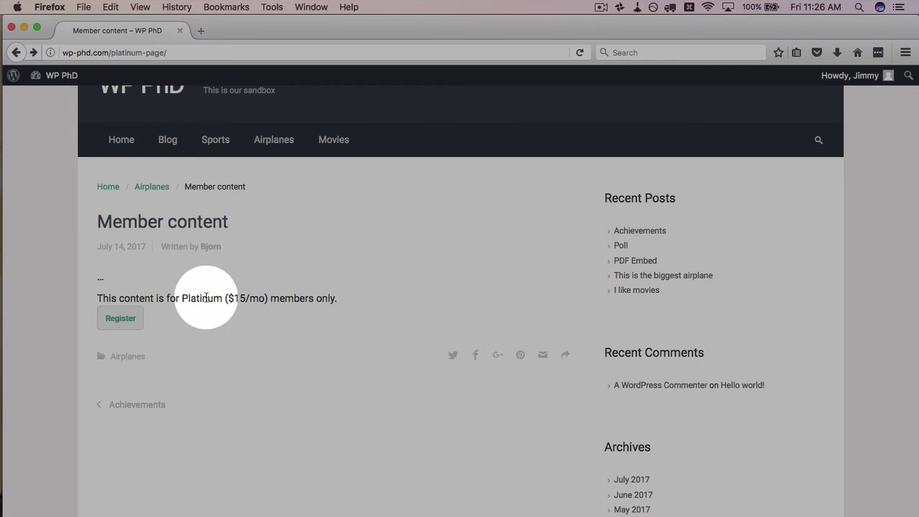